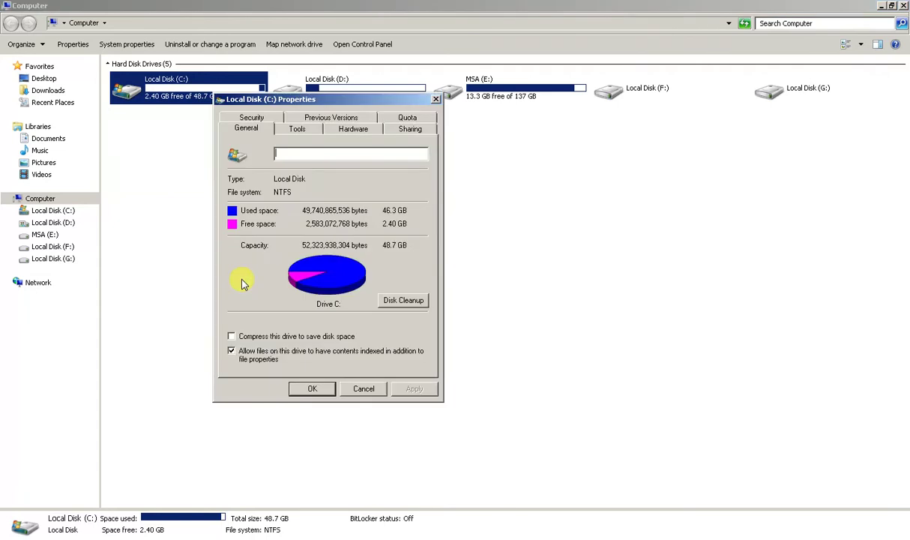
# Step: Set up an error check of Local Disk (C:) with automatic file system fixes and a scan for bad sectors
pyautogui.click(298, 129)
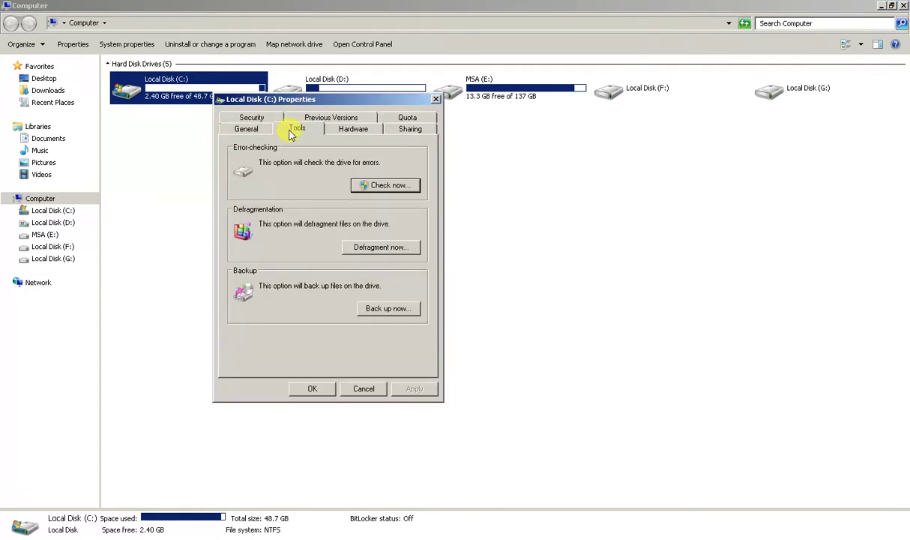
pyautogui.click(394, 191)
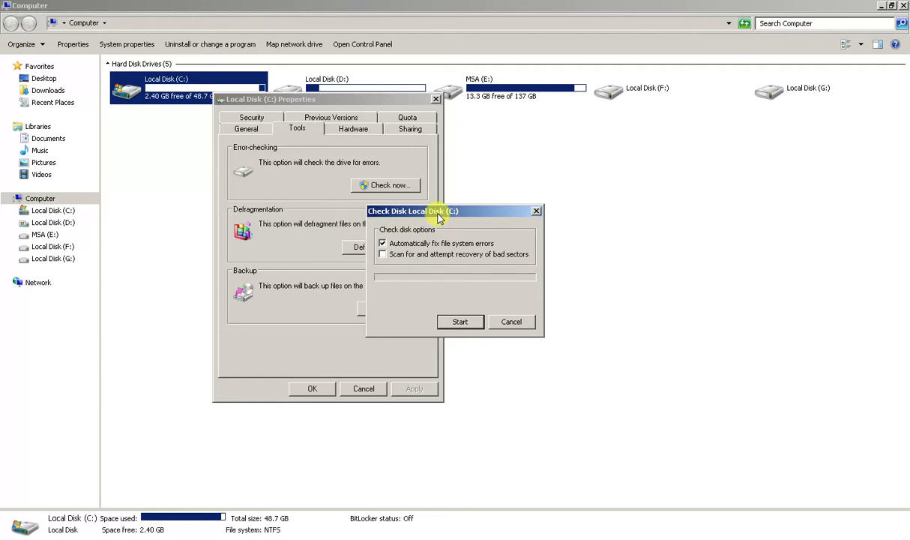
pyautogui.moveTo(436, 215); pyautogui.dragTo(582, 161)
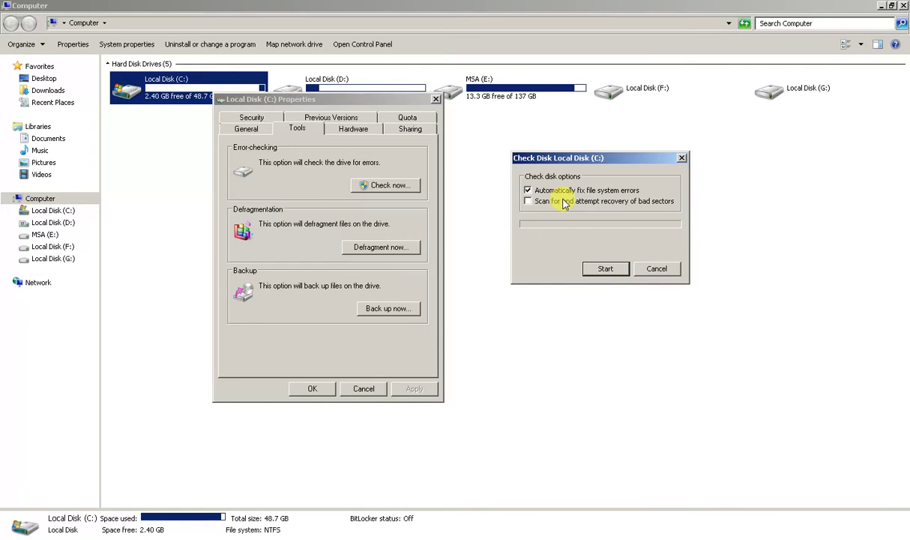
pyautogui.click(528, 204)
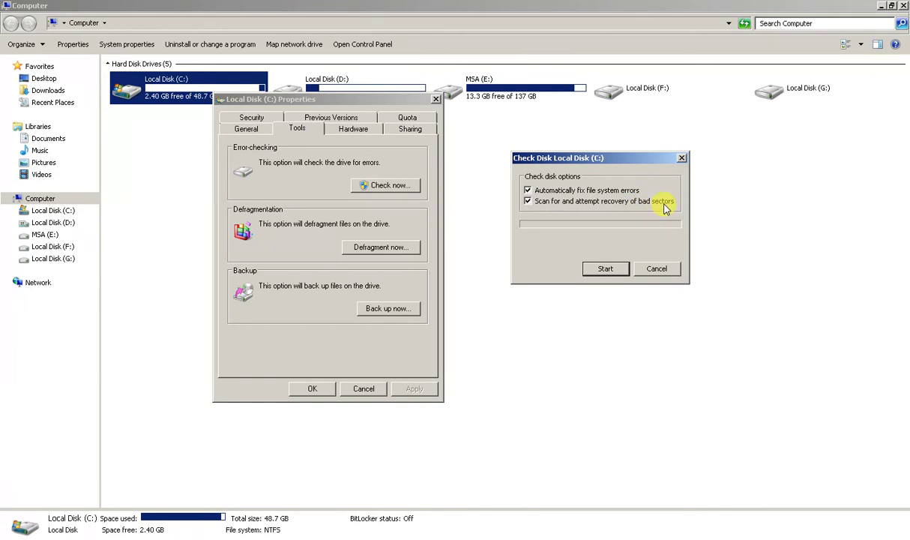
pyautogui.click(599, 272)
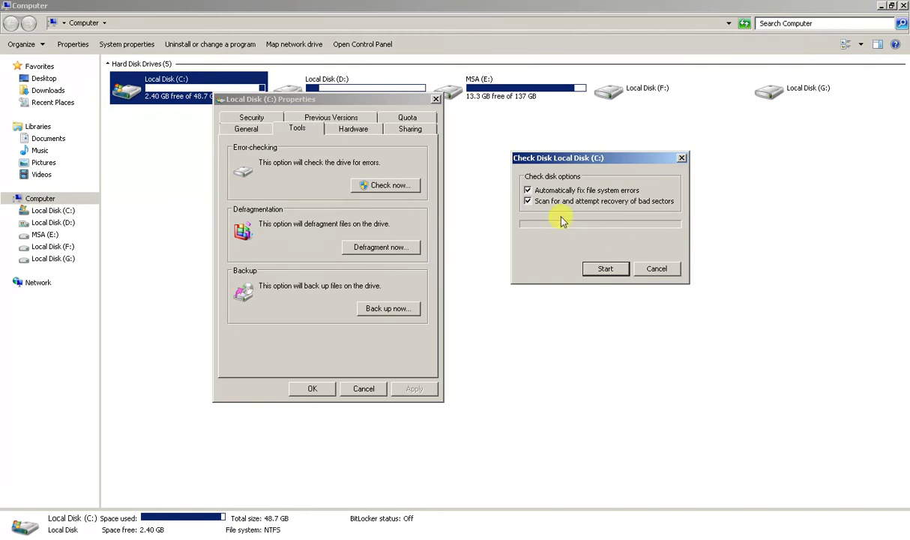
# Step: Cancel the disk check and close the Local Disk (C:) properties and the Computer window
pyautogui.click(652, 268)
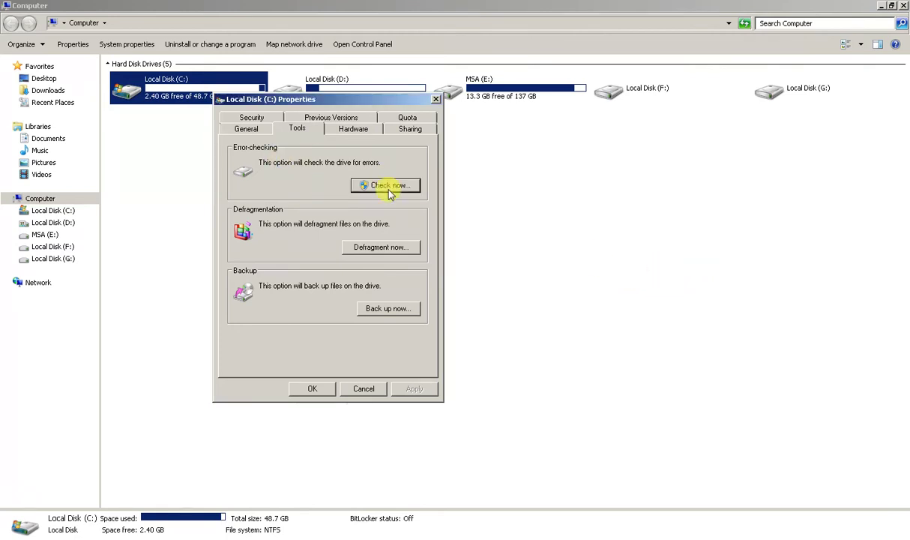
pyautogui.click(367, 387)
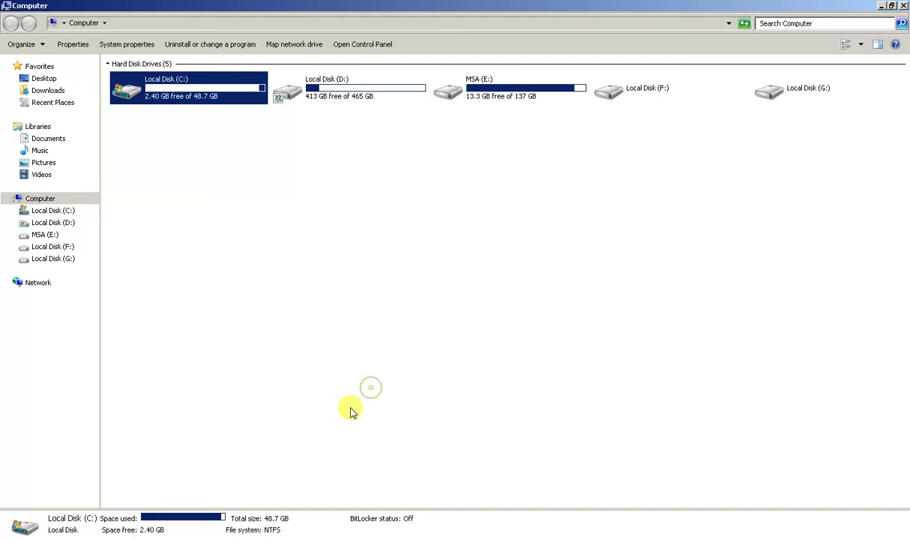
pyautogui.click(904, 6)
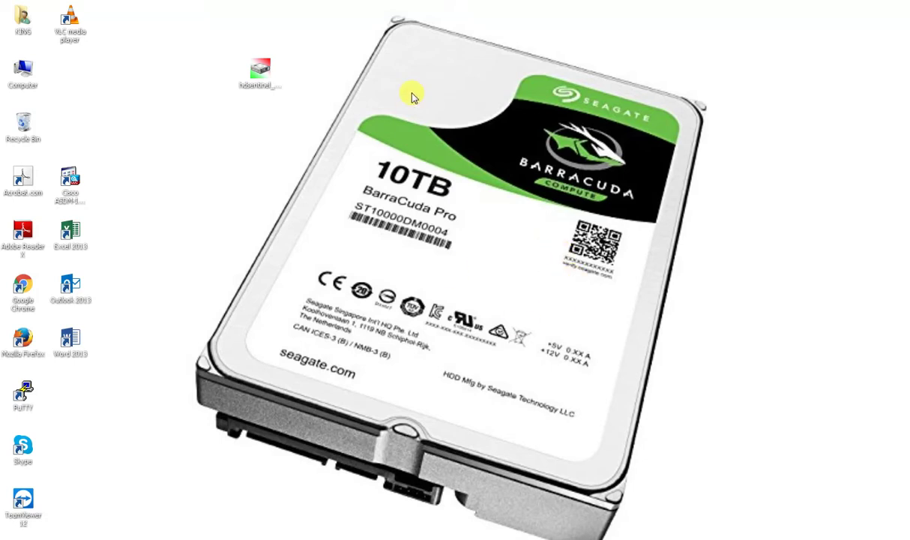
# Step: Run the hdsentinel_pro setup file from the desktop with English as the installation language
pyautogui.click(262, 80)
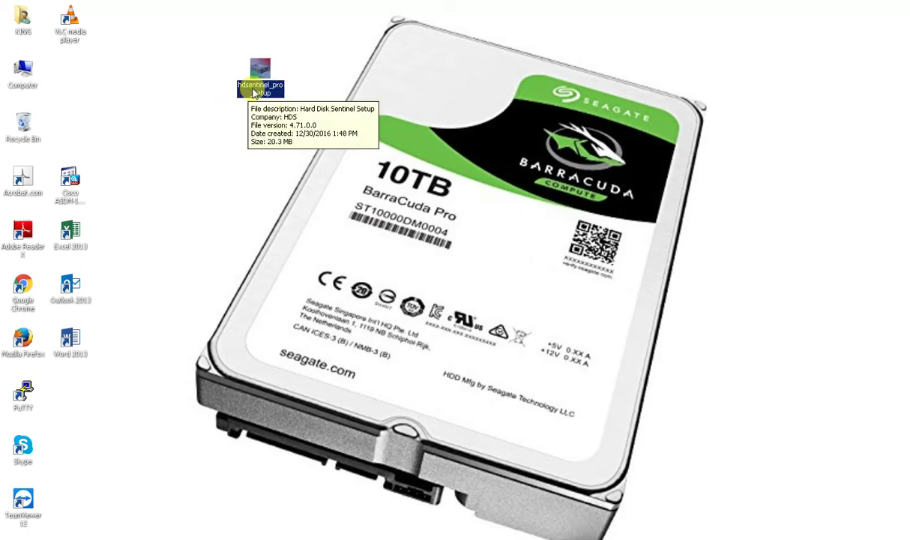
pyautogui.doubleClick(255, 88)
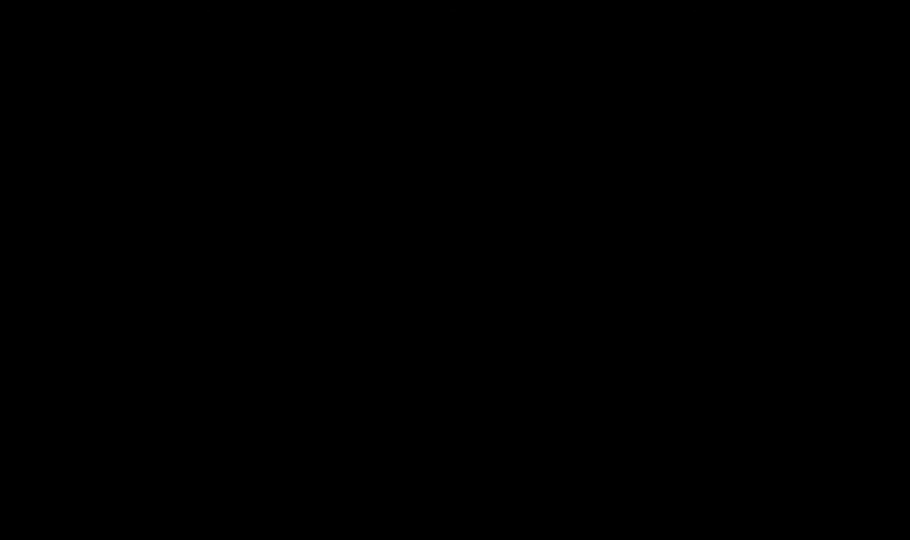
pyautogui.click(586, 275)
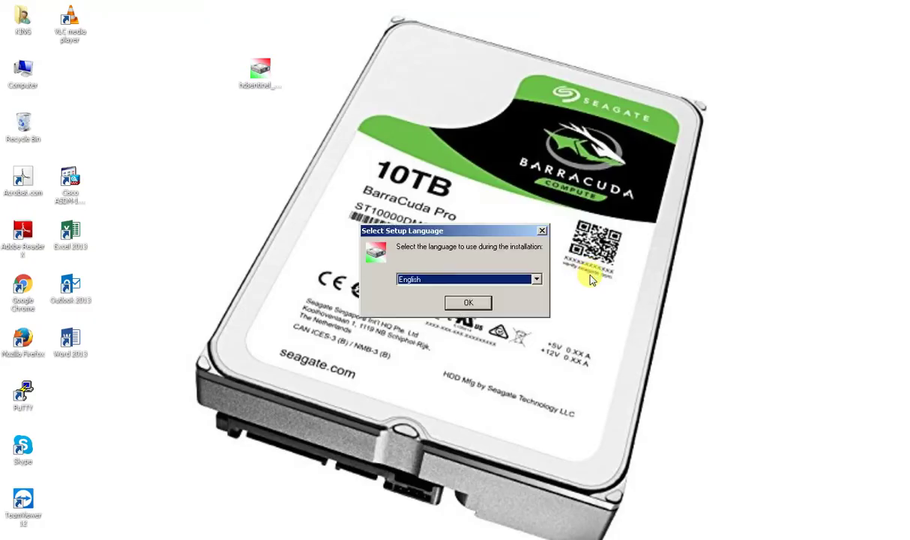
pyautogui.click(470, 302)
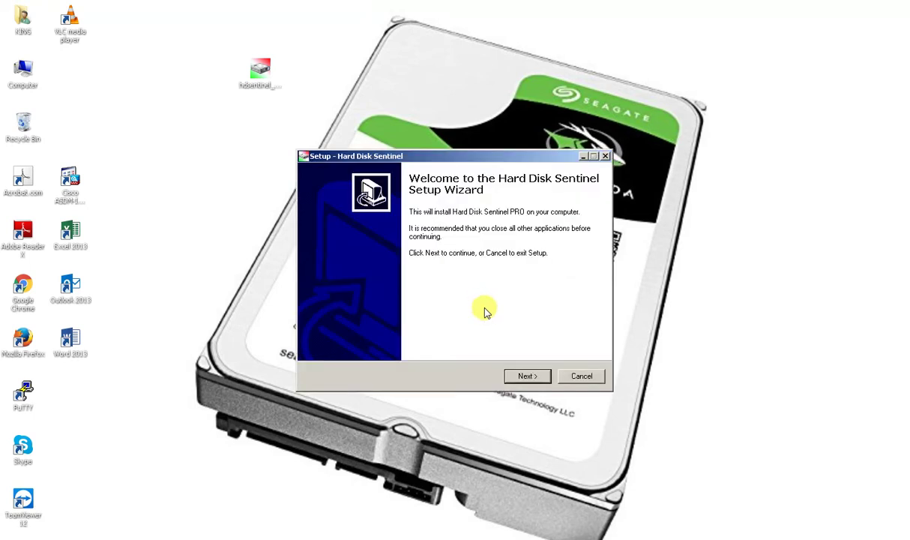
# Step: Accept the license agreement and agree to install into the existing C:\Program Files (x86)\Hard Disk Sentinel folder
pyautogui.click(527, 378)
pyautogui.click(369, 337)
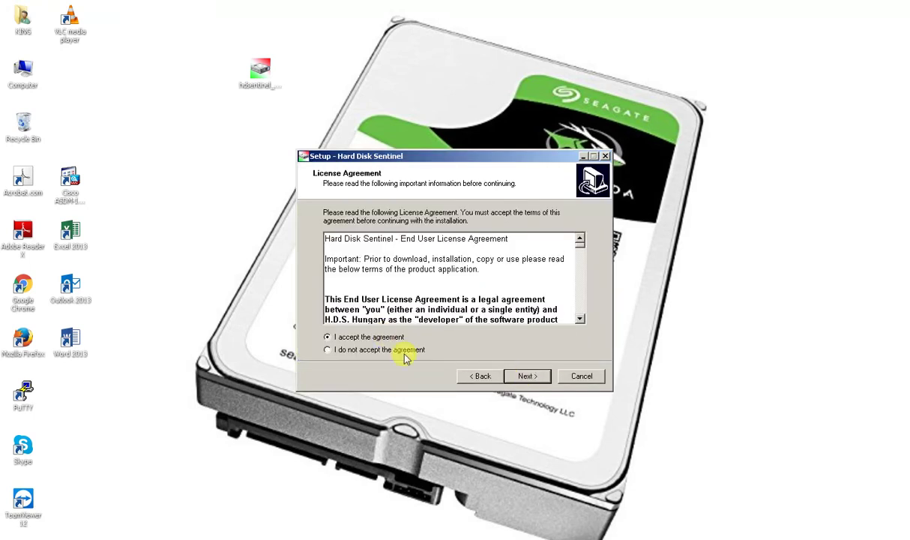
pyautogui.click(528, 377)
pyautogui.click(524, 373)
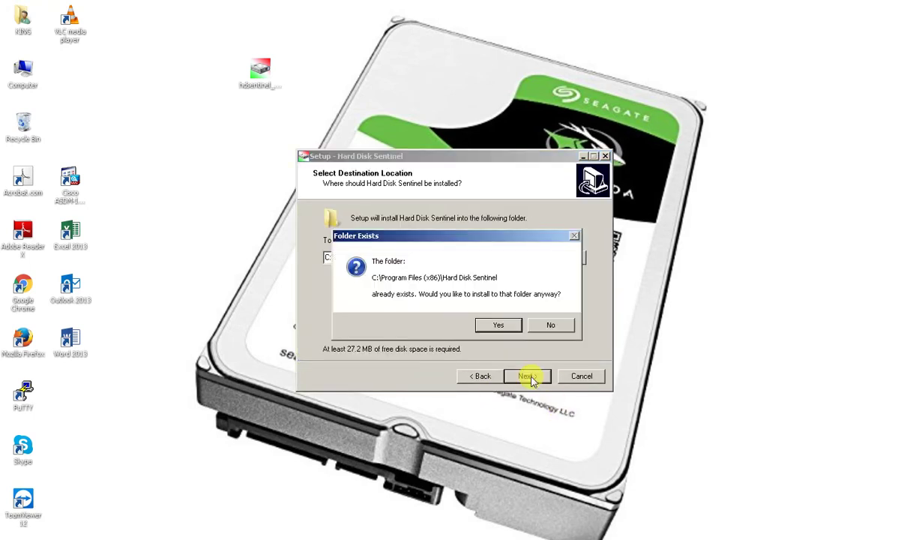
pyautogui.click(484, 330)
# Step: Complete the installation with desktop and Quick Launch icons, and launch Hard Disk Sentinel, dismissing its evaluation notice
pyautogui.click(524, 376)
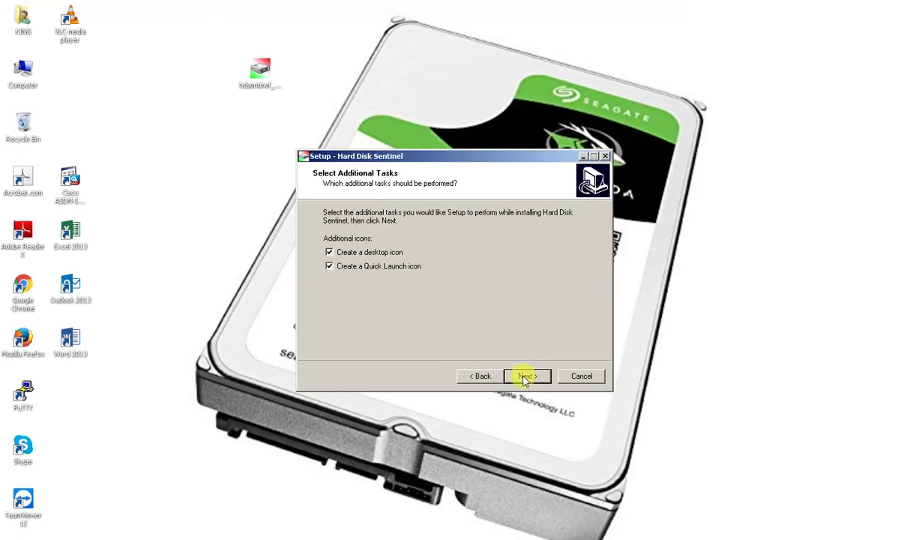
pyautogui.click(526, 377)
pyautogui.click(525, 377)
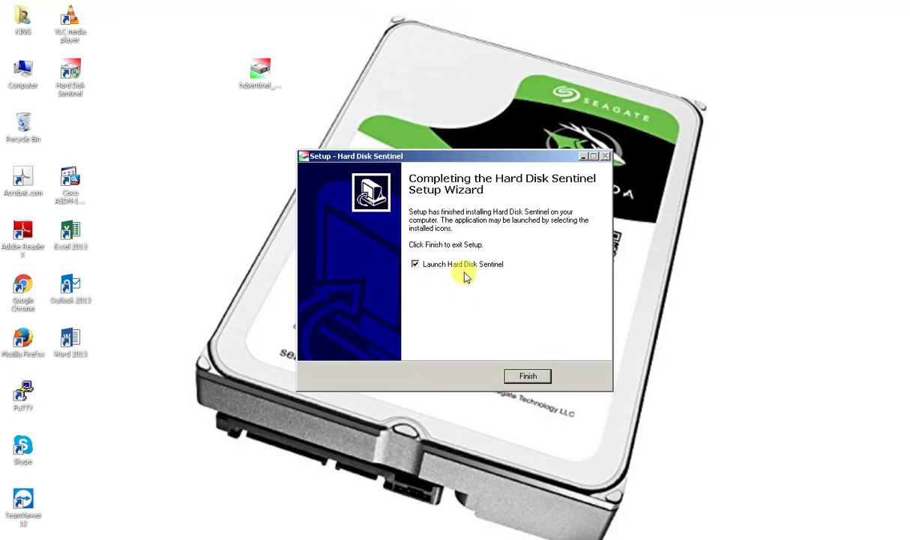
pyautogui.click(526, 375)
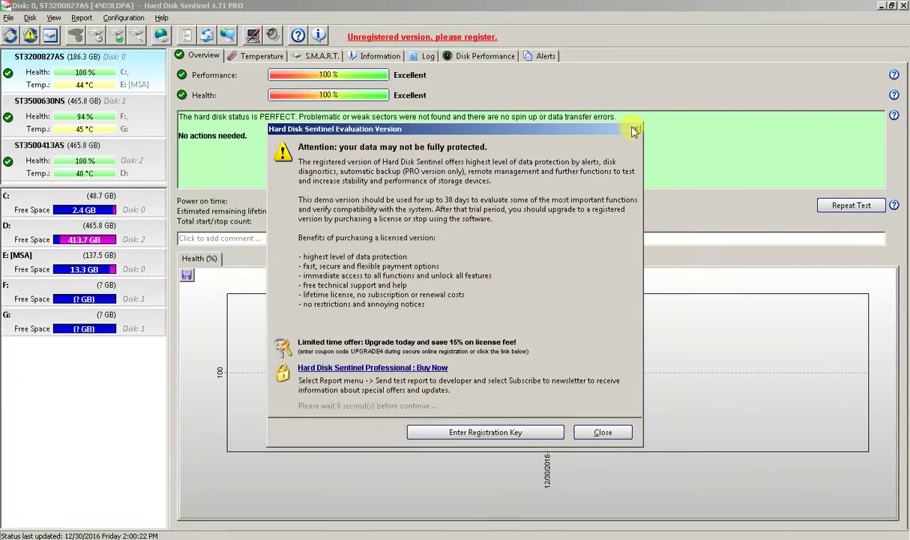
pyautogui.click(609, 431)
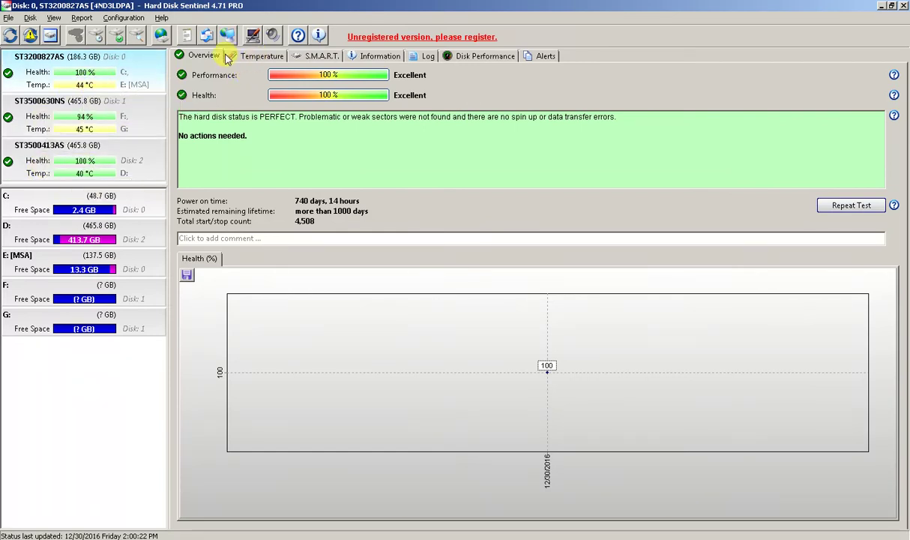
# Step: Review the temperature and S.M.A.R.T. attributes of disk ST3200827AS, widening the Attribute and Offset columns
pyautogui.click(259, 56)
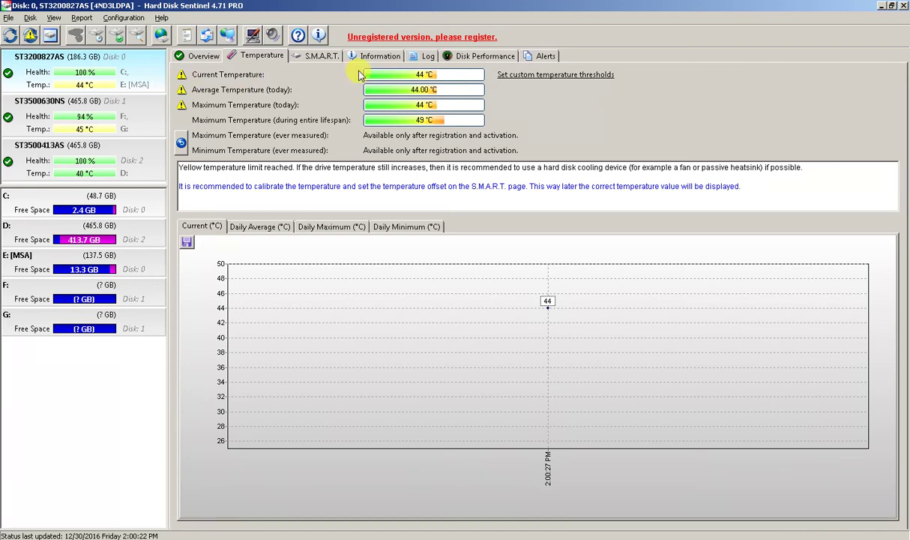
pyautogui.click(324, 56)
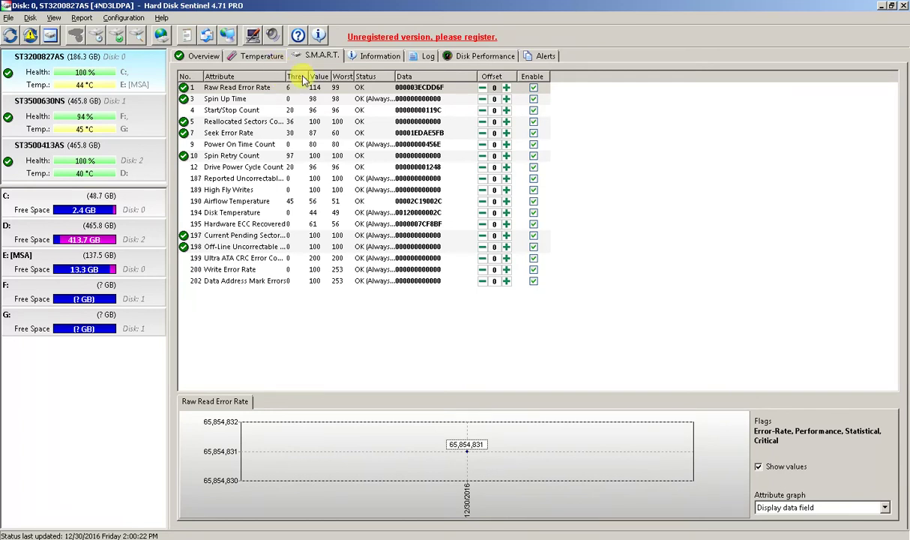
pyautogui.moveTo(307, 75); pyautogui.dragTo(352, 78)
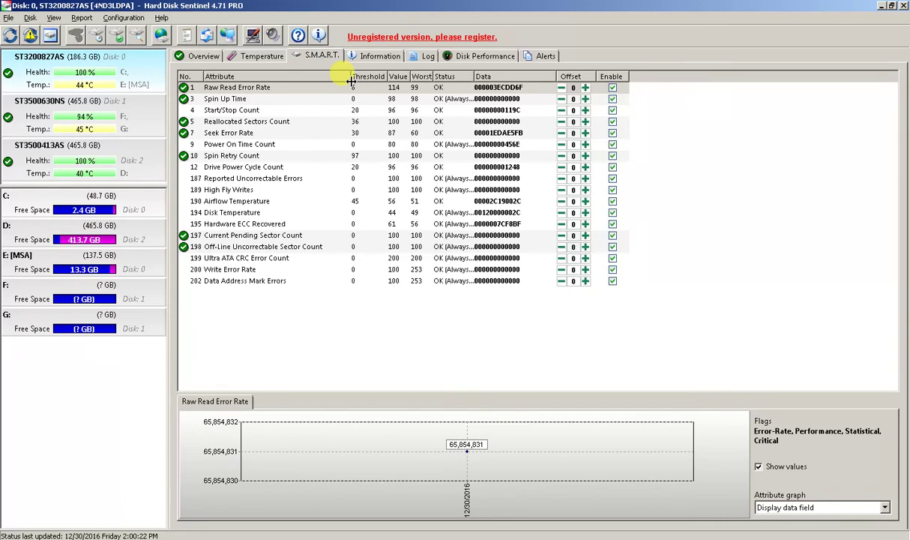
pyautogui.moveTo(556, 76); pyautogui.dragTo(651, 77)
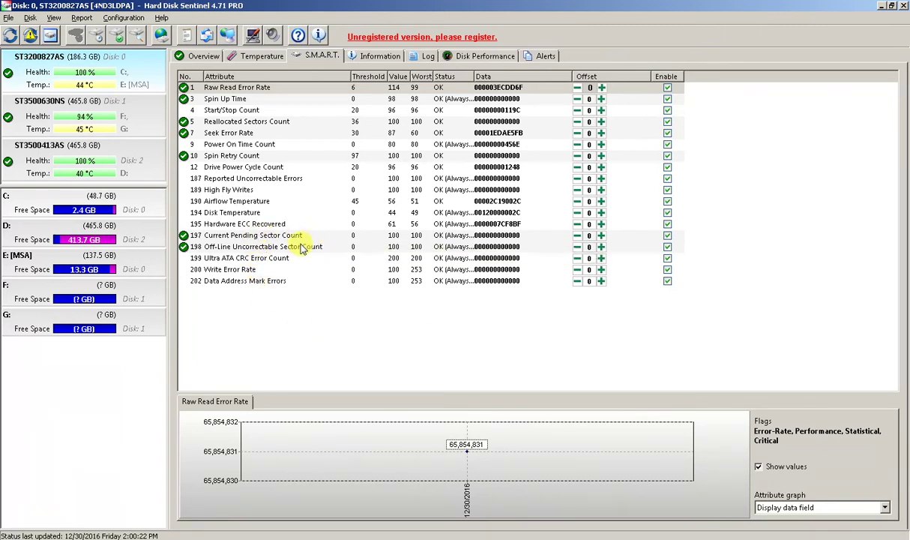
pyautogui.moveTo(327, 251)
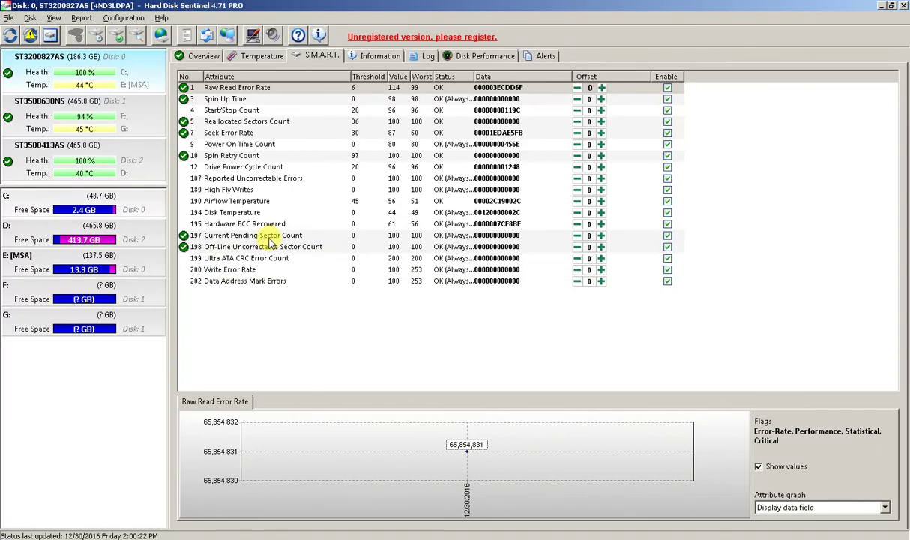
# Step: Compare the pending and uncorrectable sector attributes of disks ST3500630NS, ST3500413AS and ST3200827AS
pyautogui.click(26, 118)
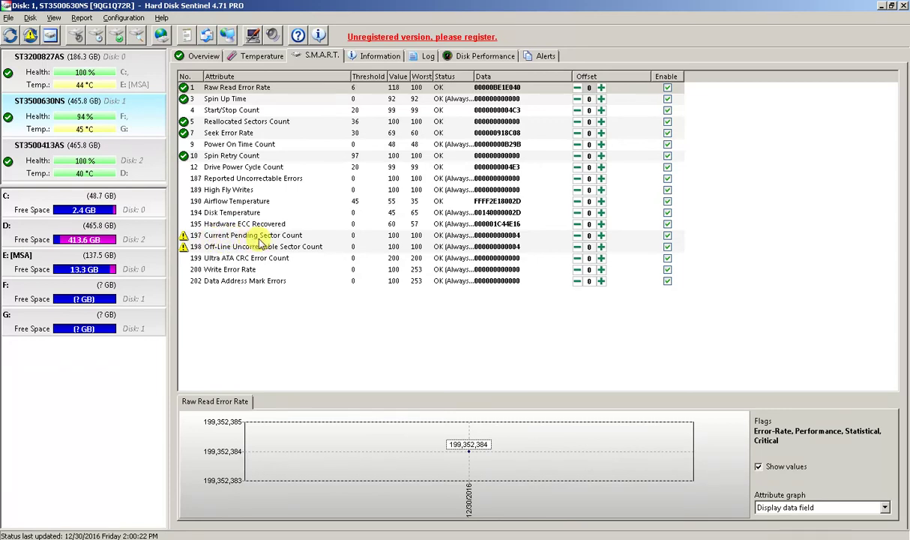
pyautogui.moveTo(290, 239)
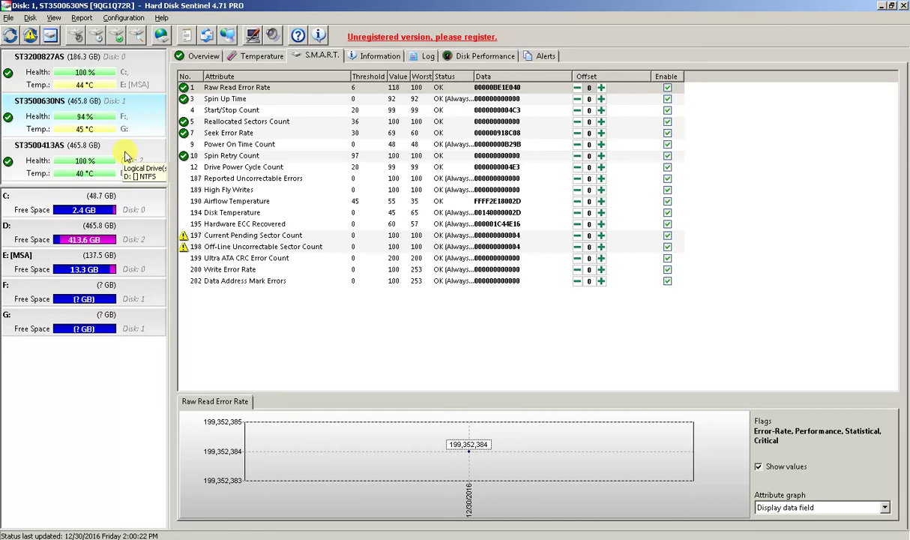
pyautogui.click(105, 150)
pyautogui.click(116, 87)
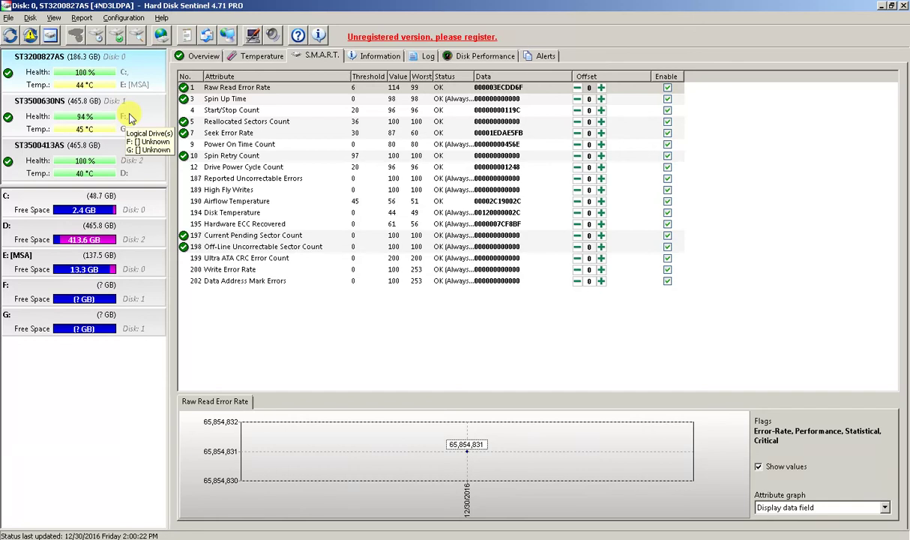
pyautogui.click(122, 122)
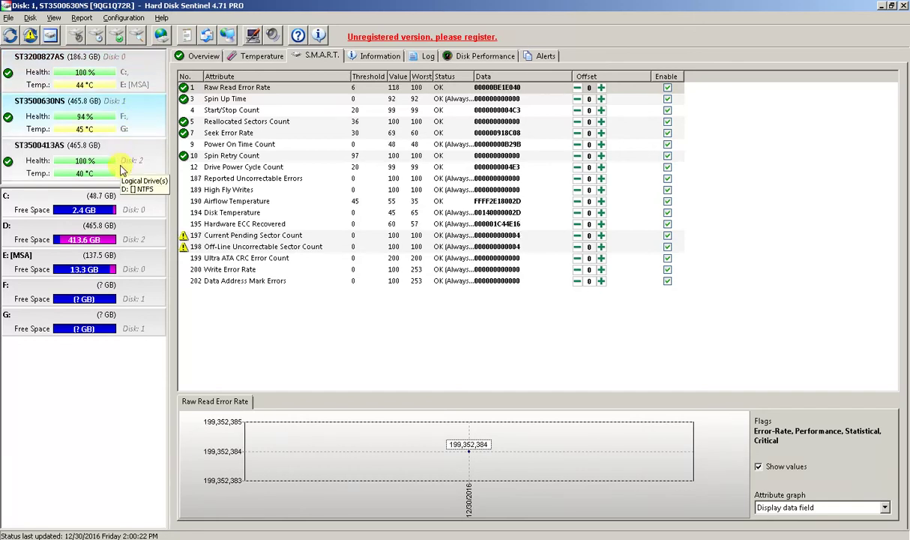
pyautogui.click(122, 166)
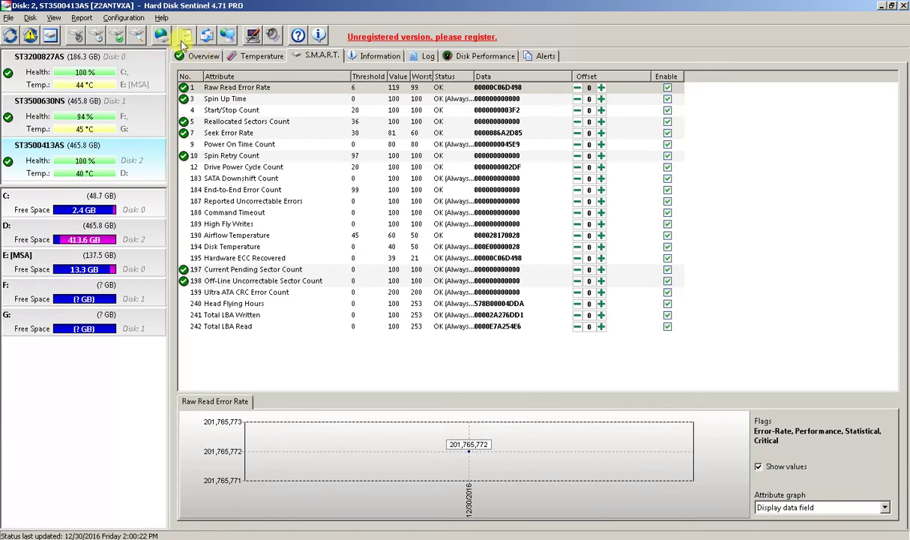
# Step: View the program's About information and close it
pyautogui.click(159, 21)
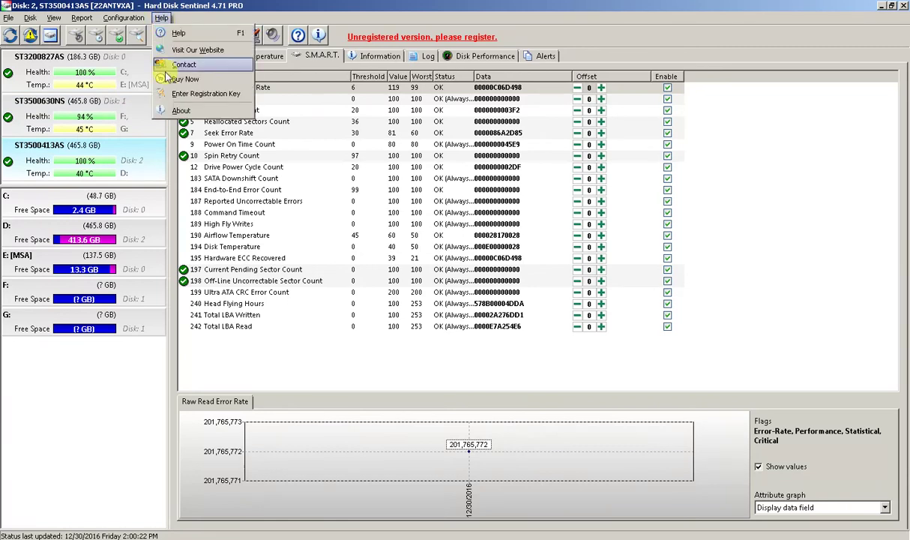
pyautogui.click(158, 109)
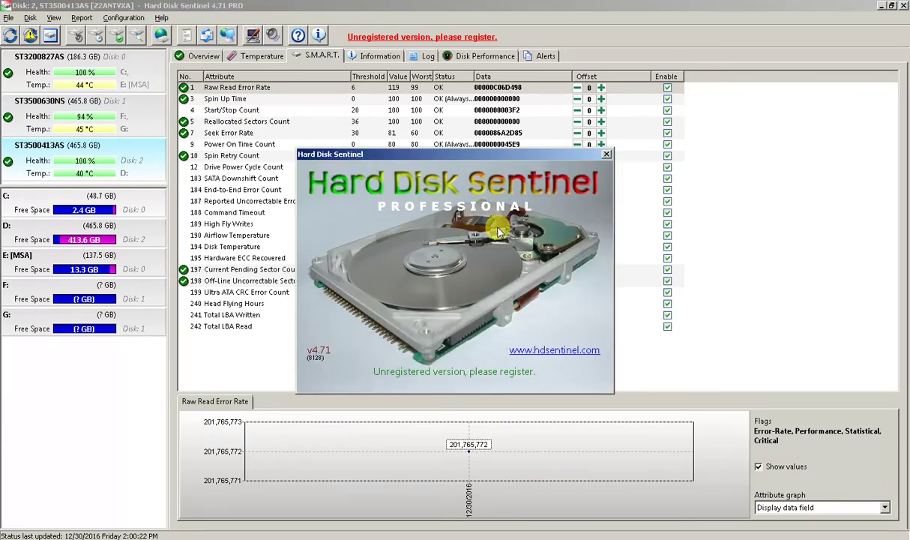
pyautogui.click(606, 154)
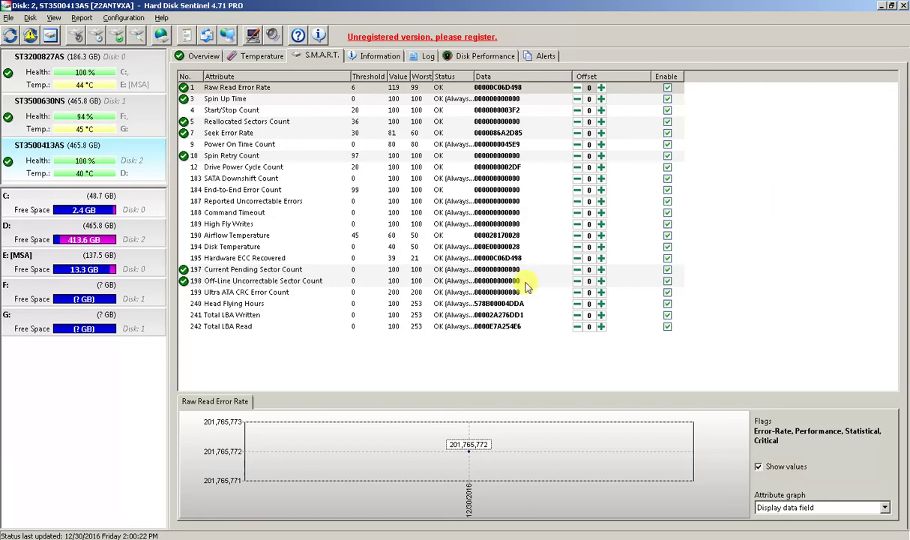
# Step: Check the temperature and health overview of disk ST3500413AS and close Hard Disk Sentinel
pyautogui.click(258, 59)
pyautogui.click(196, 56)
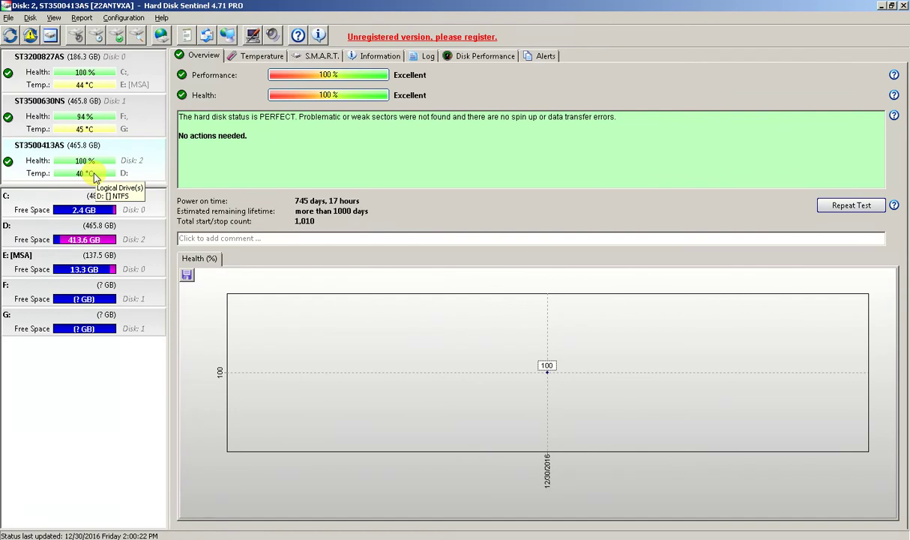
pyautogui.click(903, 6)
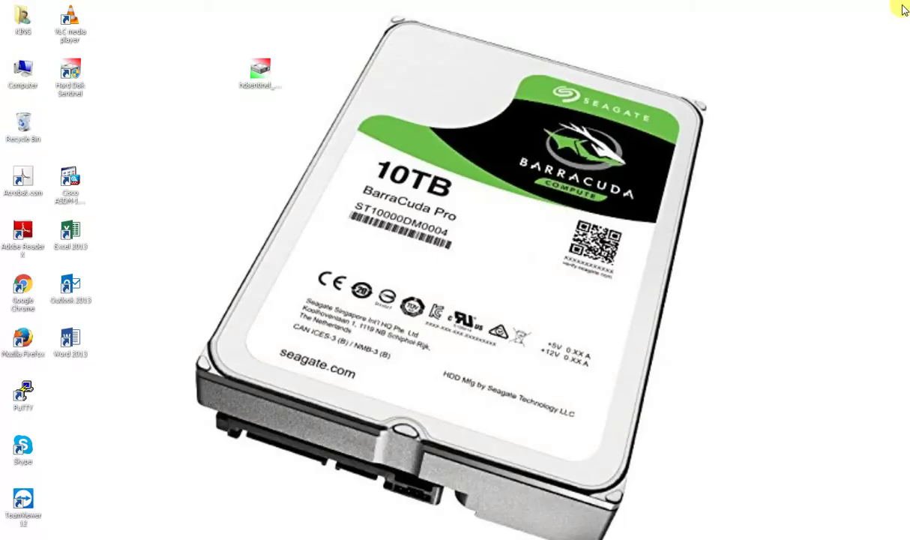